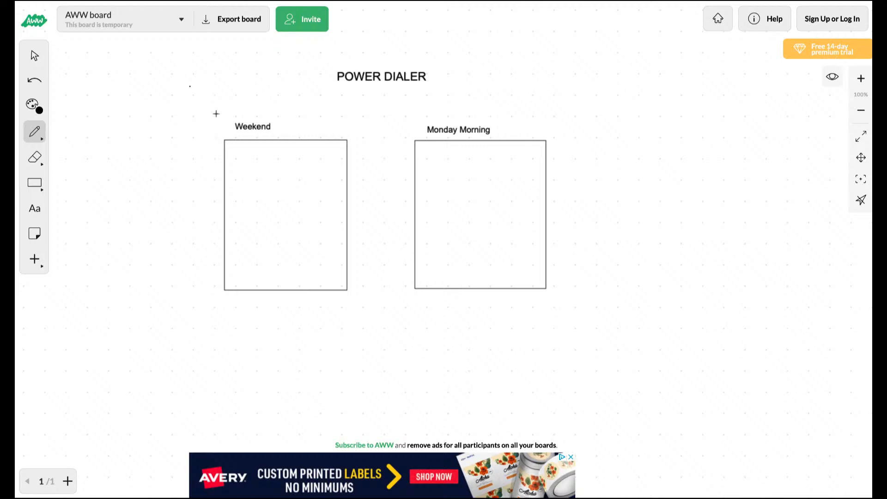
Draw arrows into the Weekend box and from it to the Monday Morning box, sketching short list lines inside both.
mouse_move(164, 133)
mouse_down()
mouse_move(214, 129)
mouse_move(277, 157)
mouse_move(266, 208)
mouse_up()
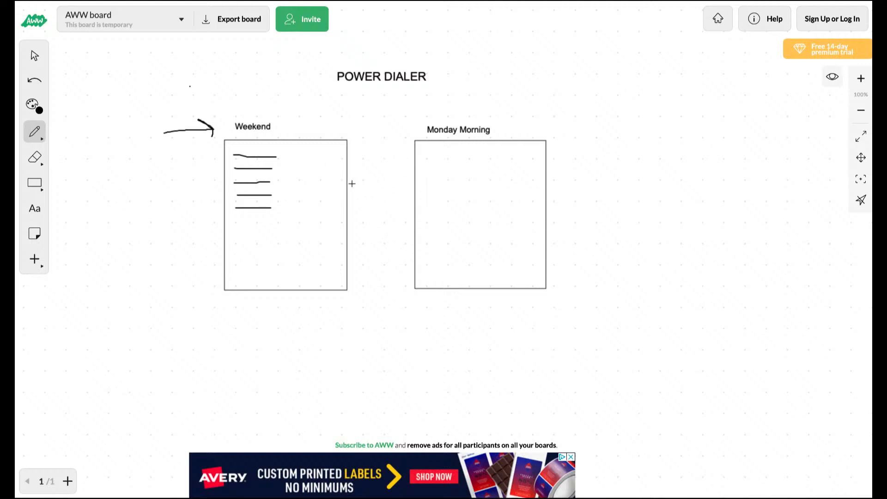
mouse_move(348, 185)
mouse_down()
mouse_move(406, 158)
mouse_move(394, 156)
mouse_move(409, 158)
mouse_move(395, 173)
mouse_up()
drag(426, 153, 488, 150)
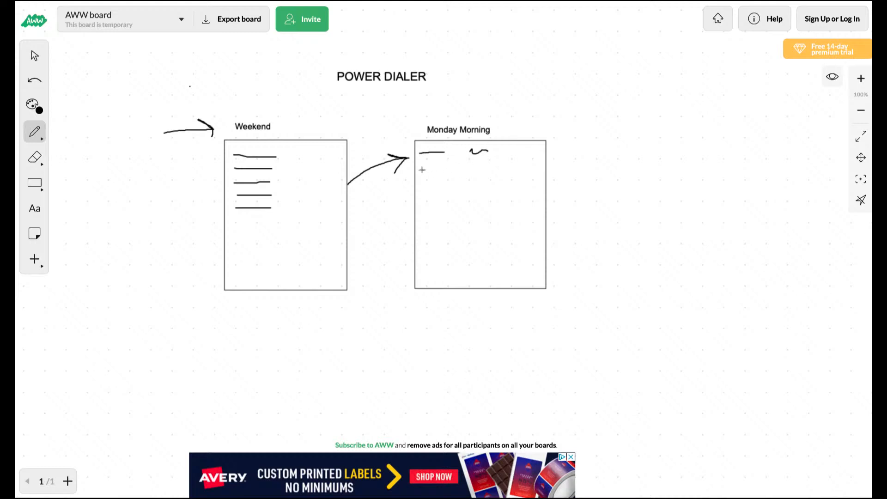
mouse_move(421, 167)
mouse_down()
mouse_move(440, 165)
mouse_move(437, 201)
mouse_move(447, 212)
mouse_up()
drag(438, 225, 458, 225)
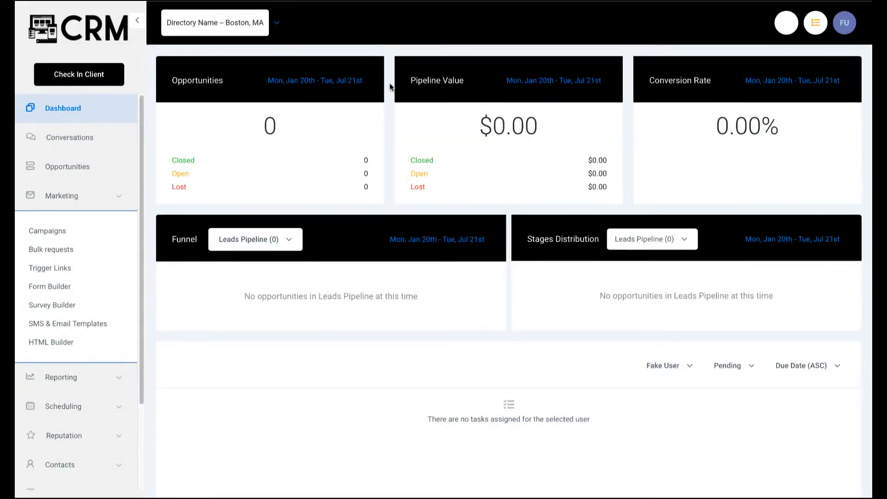
In the CRM, create a marketing campaign named Power Dialer without assigning it to a folder.
click(51, 235)
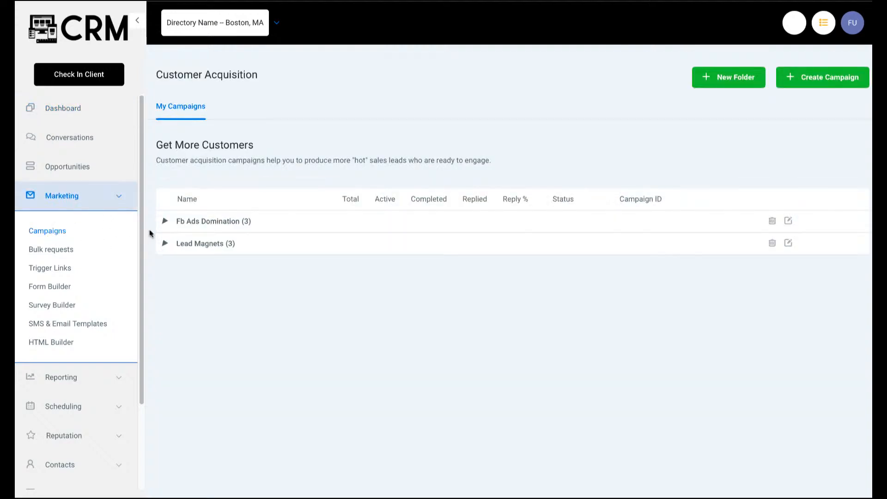
click(817, 83)
click(397, 99)
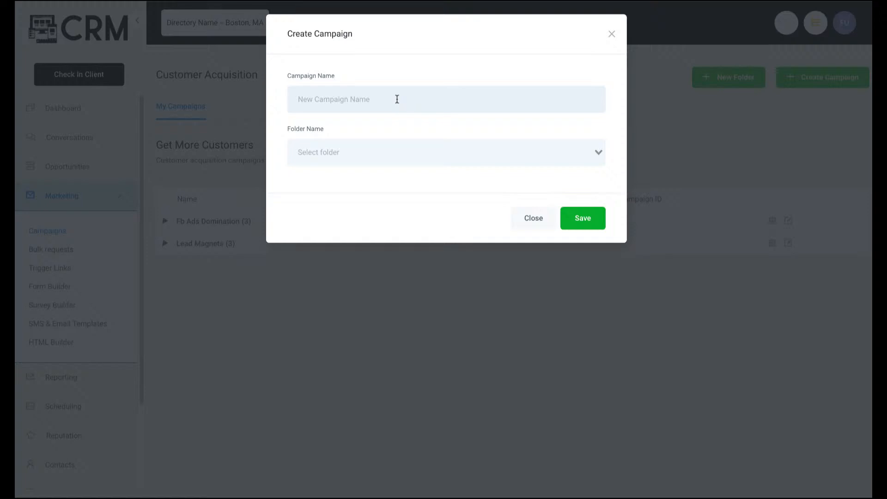
text(Power Dialer)
click(588, 221)
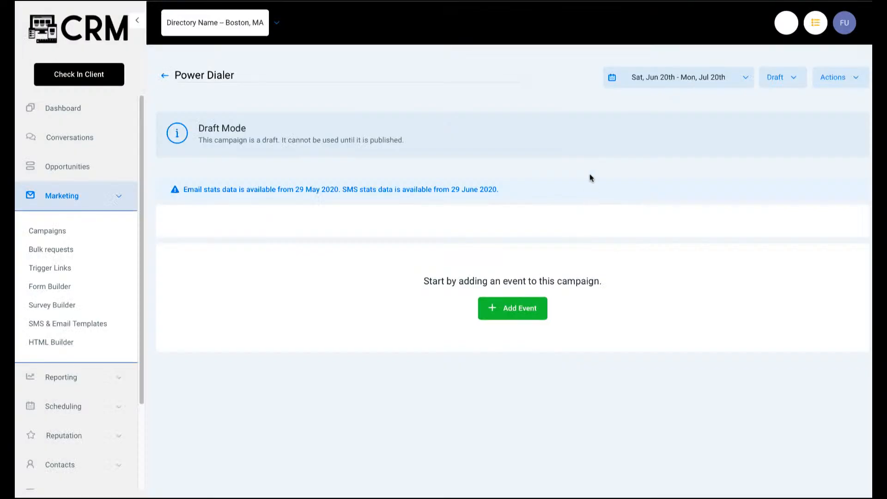
Add a Manual Call event to the Power Dialer campaign and change the campaign's status to Published.
click(535, 308)
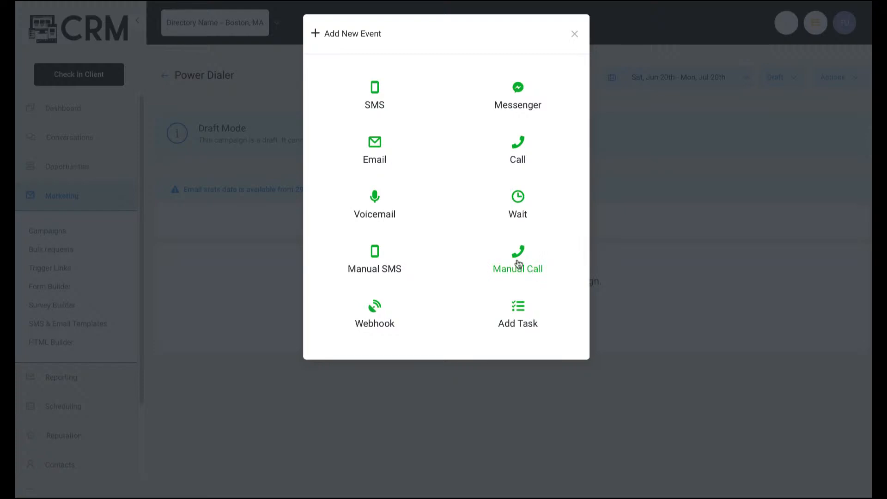
click(518, 264)
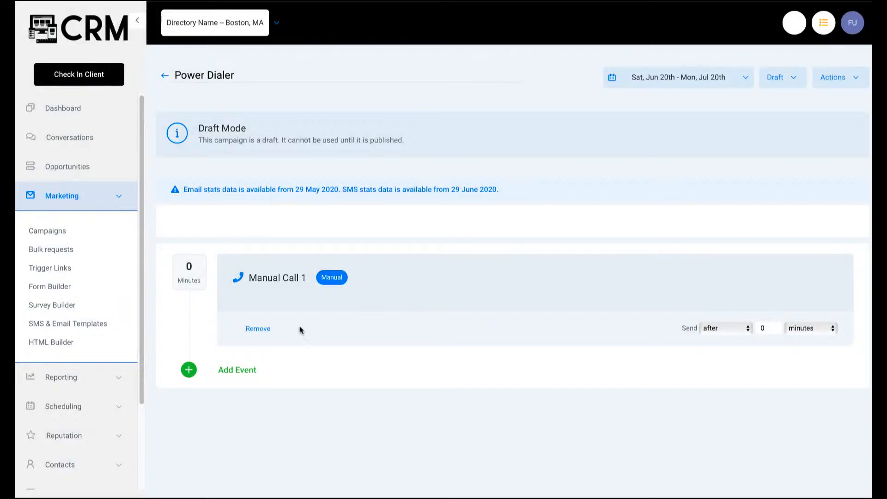
click(790, 79)
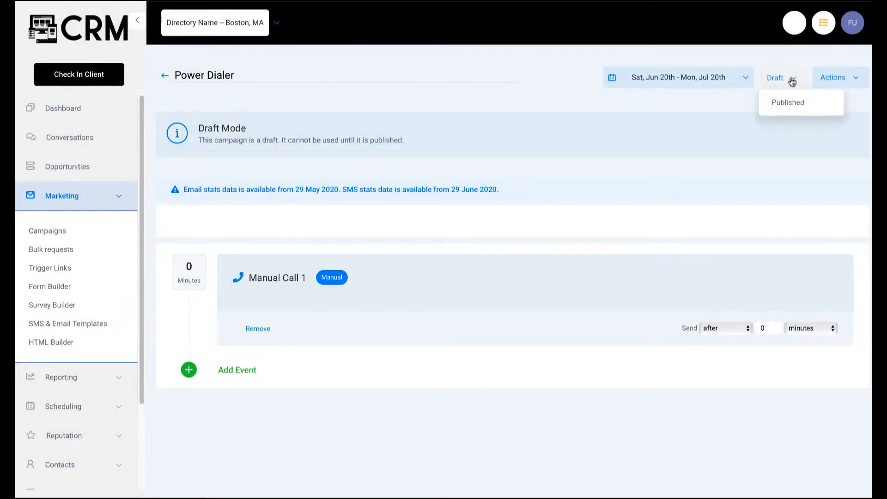
click(789, 103)
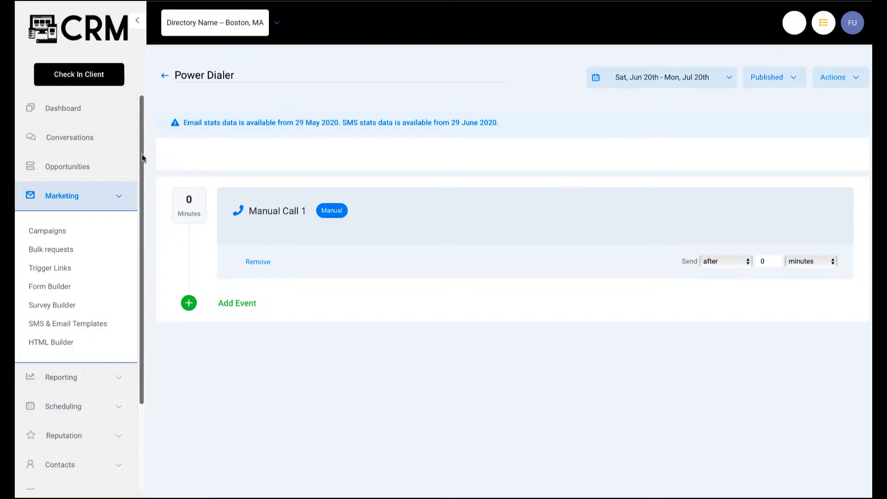
Create a trigger named Power Dialer without assigning it to a folder.
scroll(93, 390, down, 2)
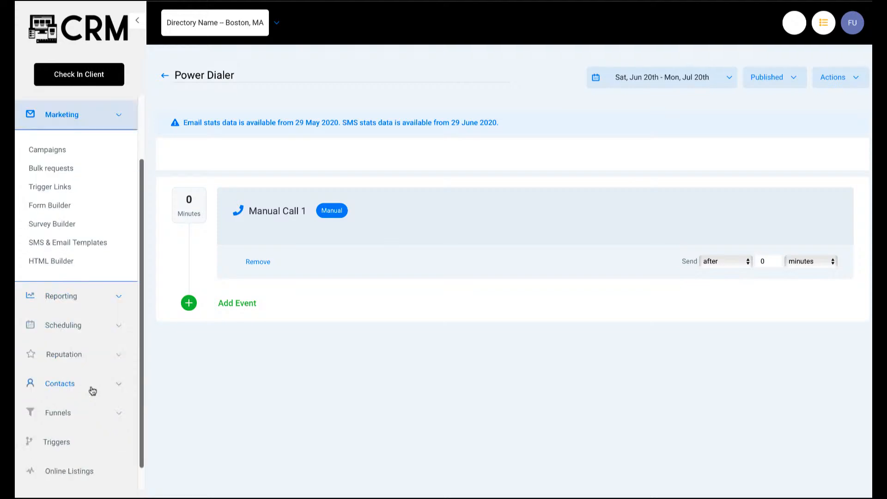
scroll(92, 391, down, 1)
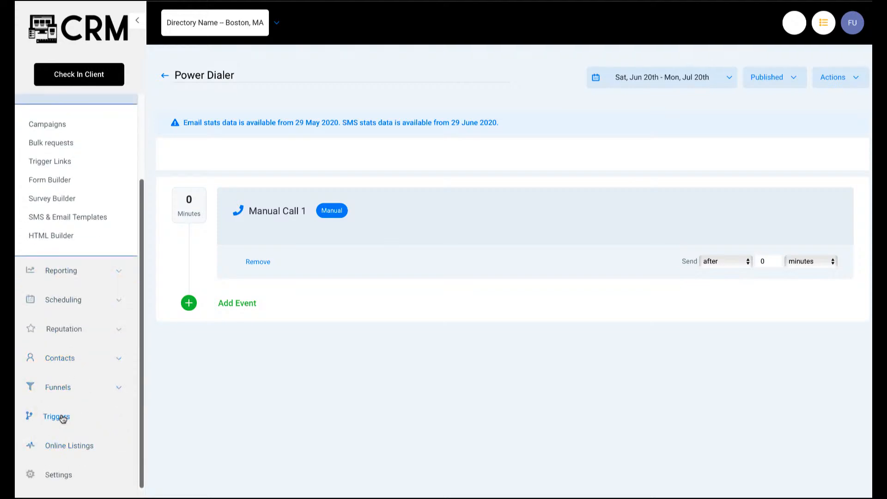
click(60, 416)
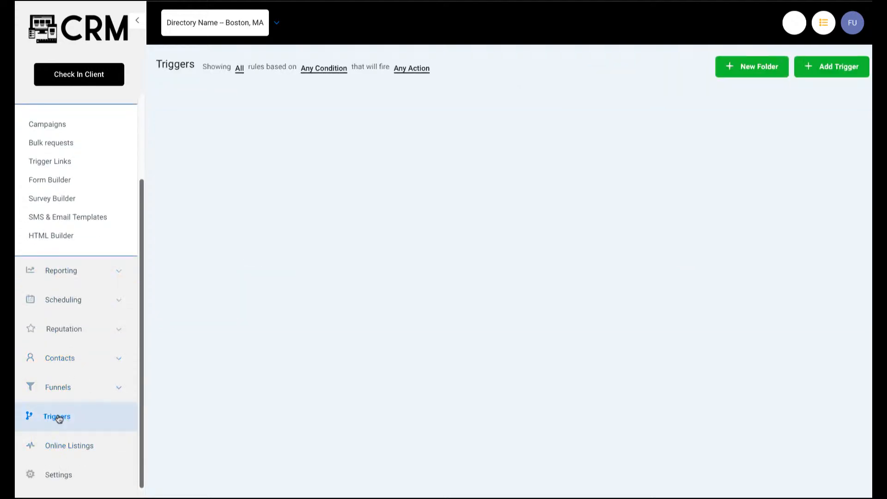
click(847, 78)
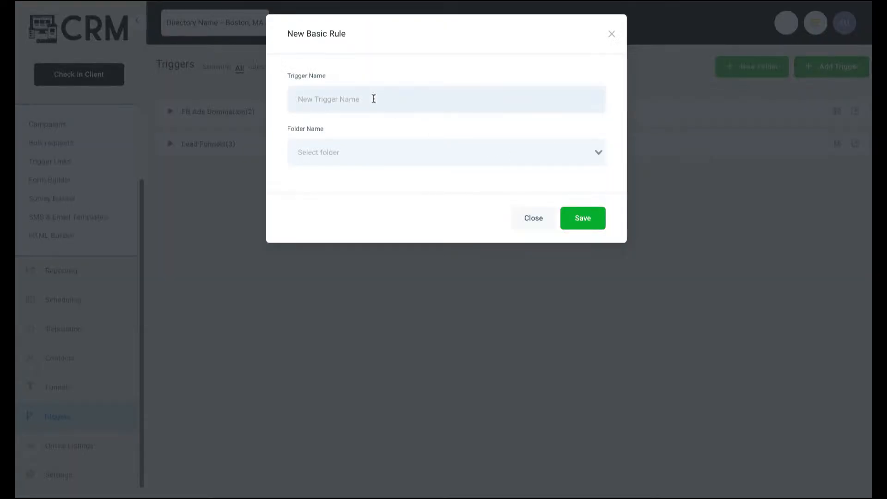
click(374, 98)
text(Power Dialer)
click(582, 218)
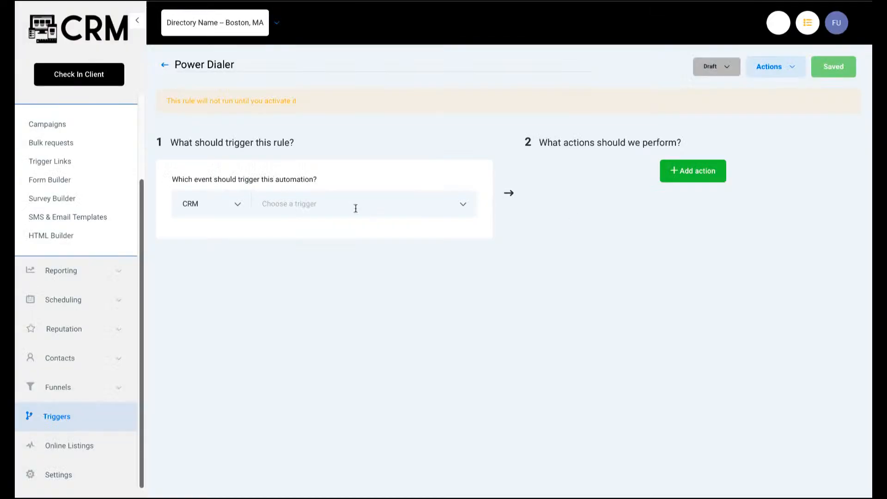
Set the rule's triggering event to Contact Tag, with a Tag Added filter for the Power Dialer tag.
click(464, 207)
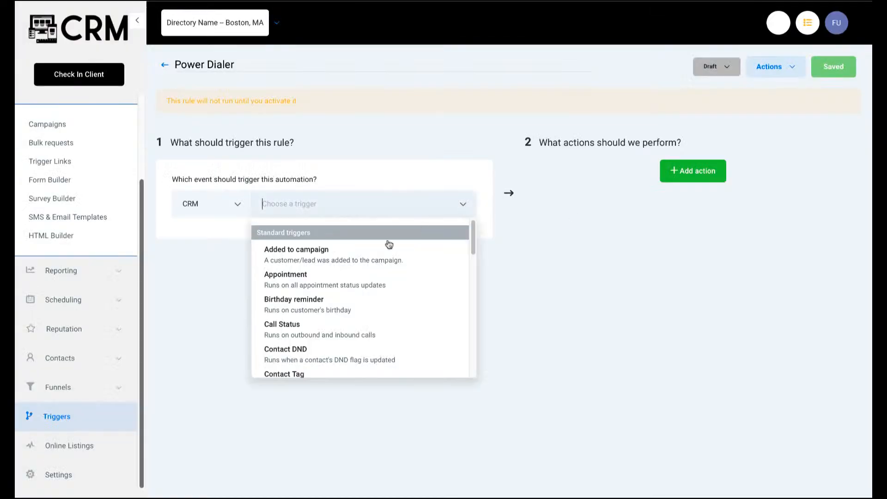
scroll(301, 323, down, 2)
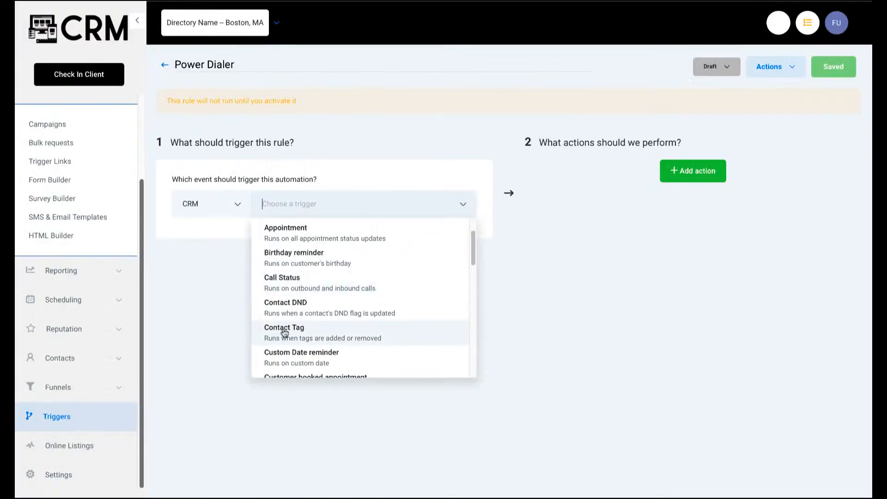
click(291, 329)
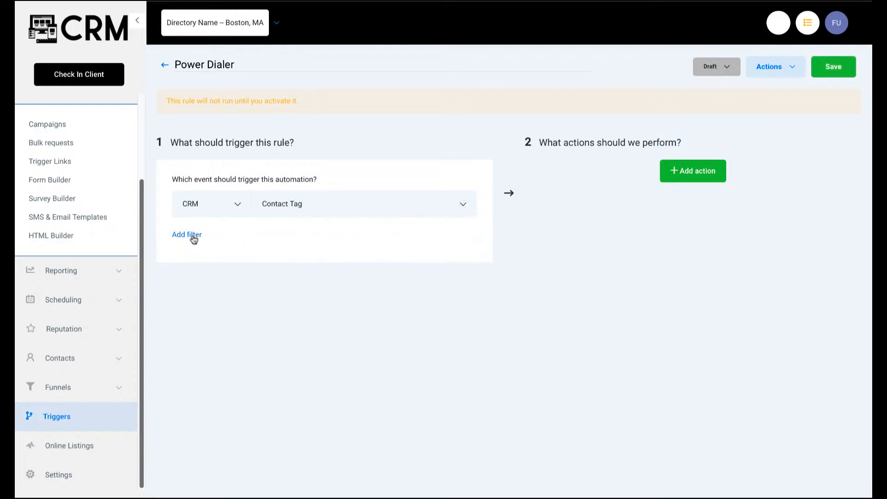
click(194, 237)
click(451, 259)
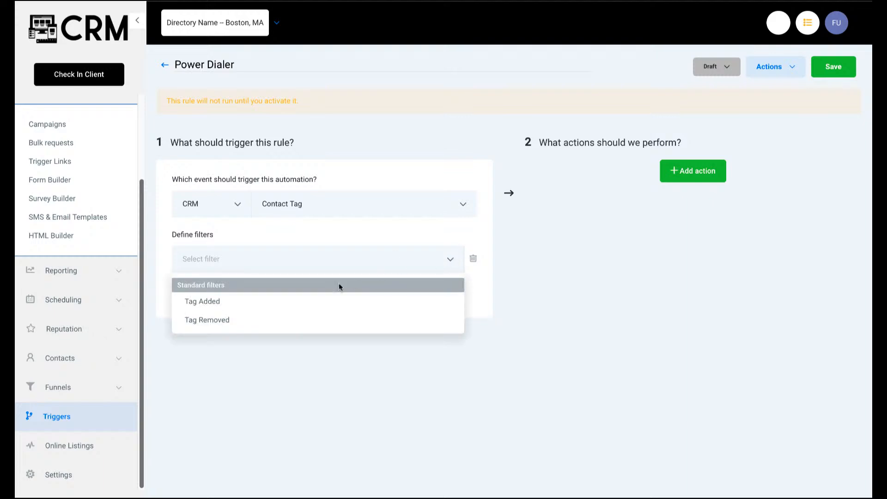
click(224, 303)
click(379, 256)
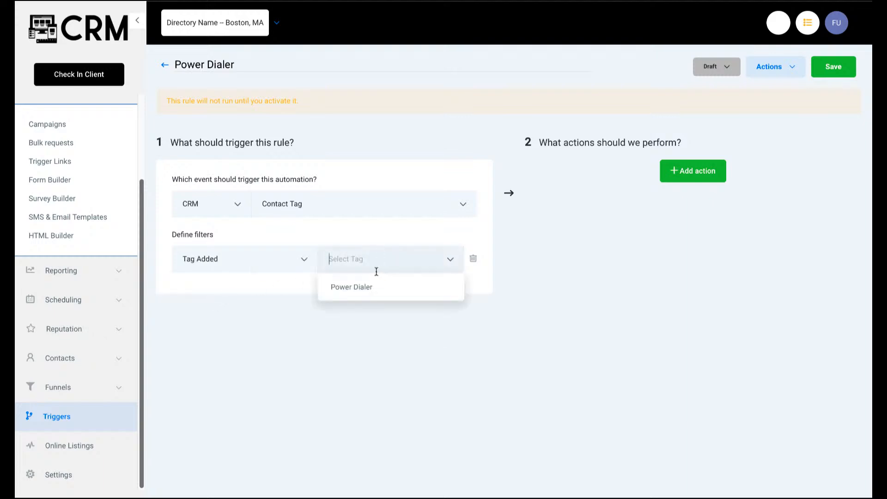
click(355, 291)
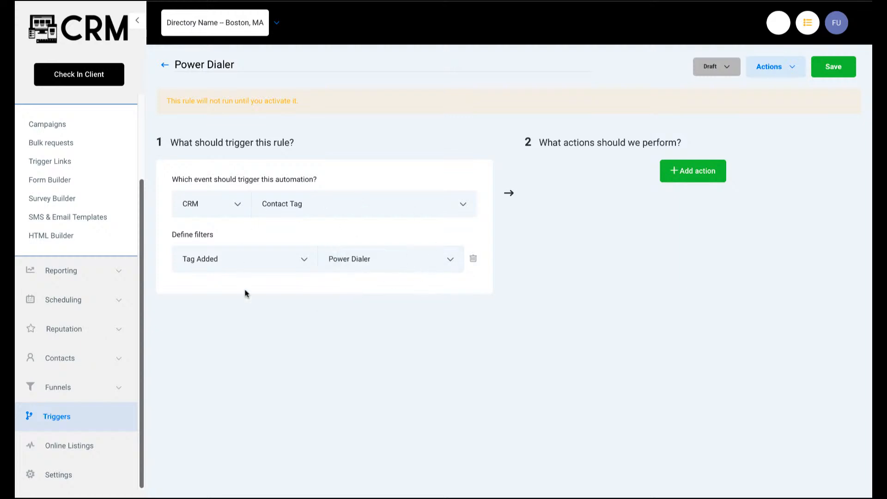
Add an Add To Campaign action to the rule, targeting the Power Dialer campaign.
click(678, 184)
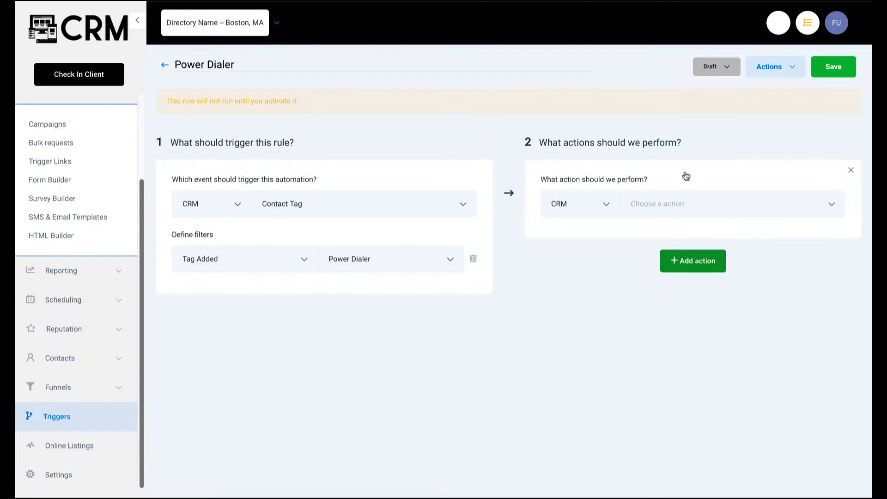
click(741, 209)
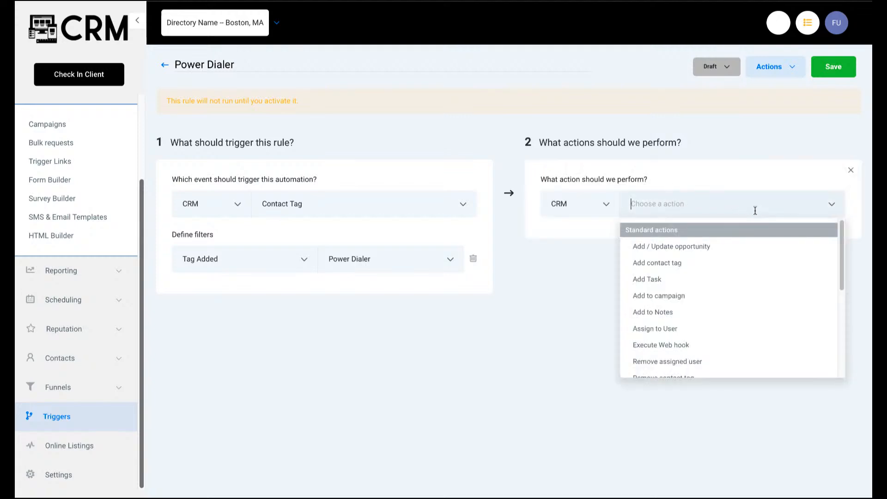
click(663, 296)
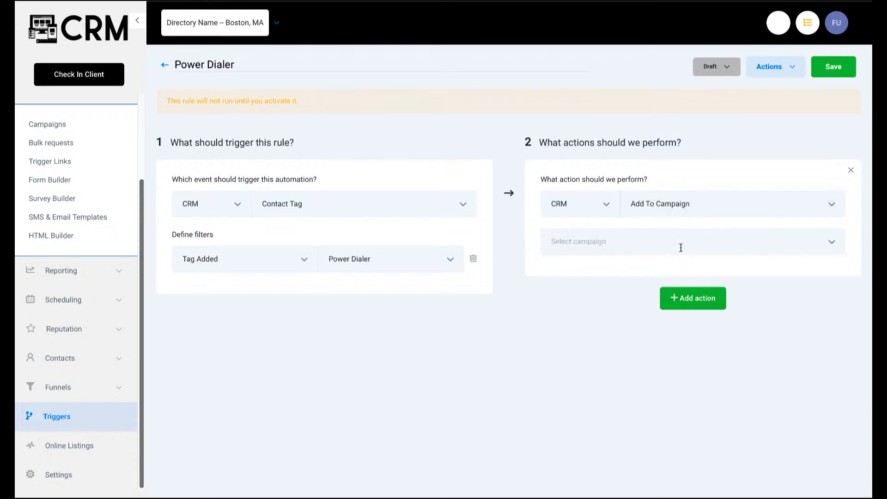
click(678, 249)
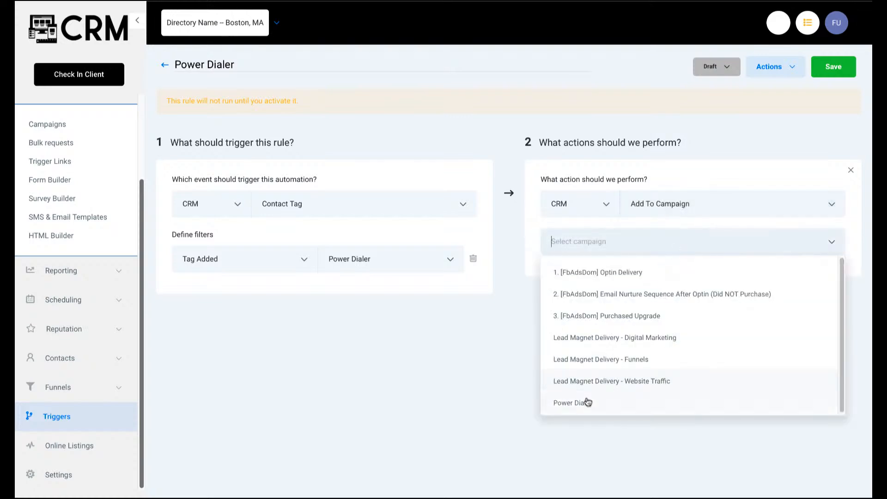
click(587, 401)
Activate the Power Dialer trigger and save it.
click(728, 67)
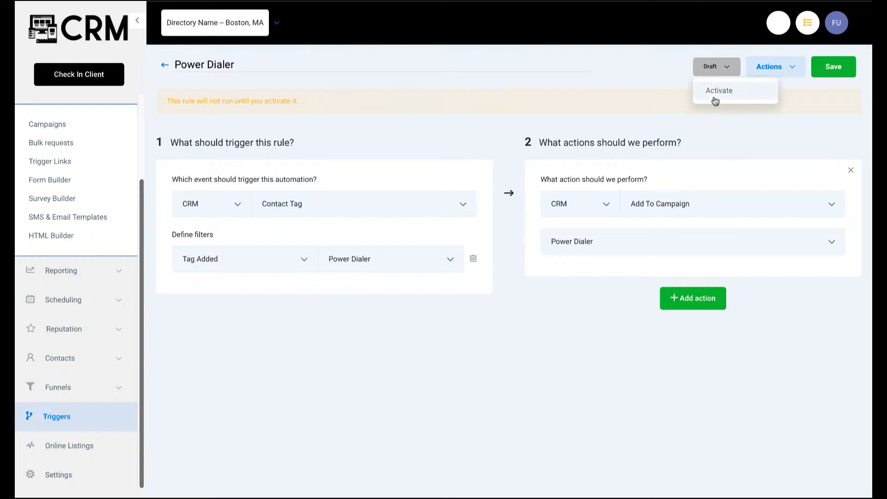
click(718, 91)
click(835, 70)
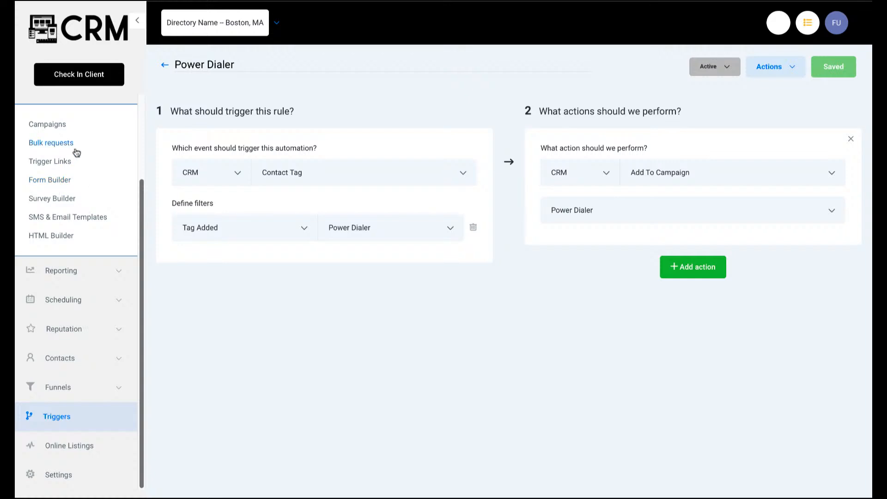
Review the campaigns list and the campaigns inside the Fb Ads Domination folder.
click(66, 126)
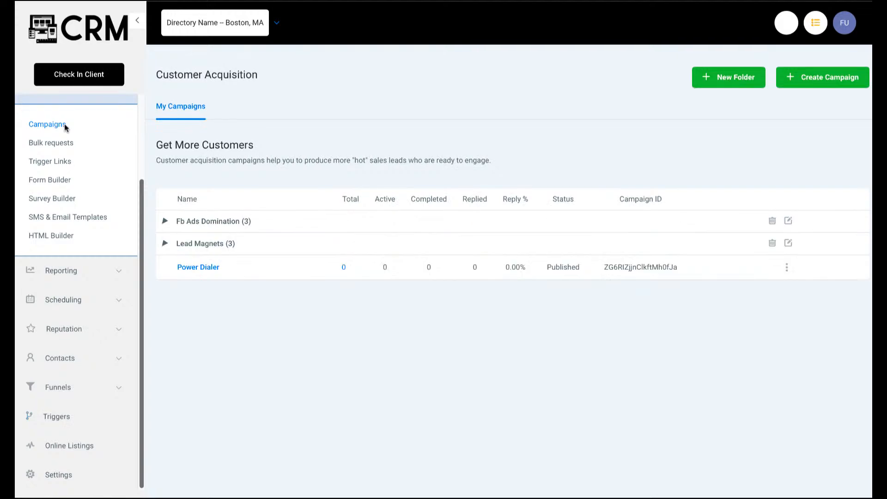
click(165, 222)
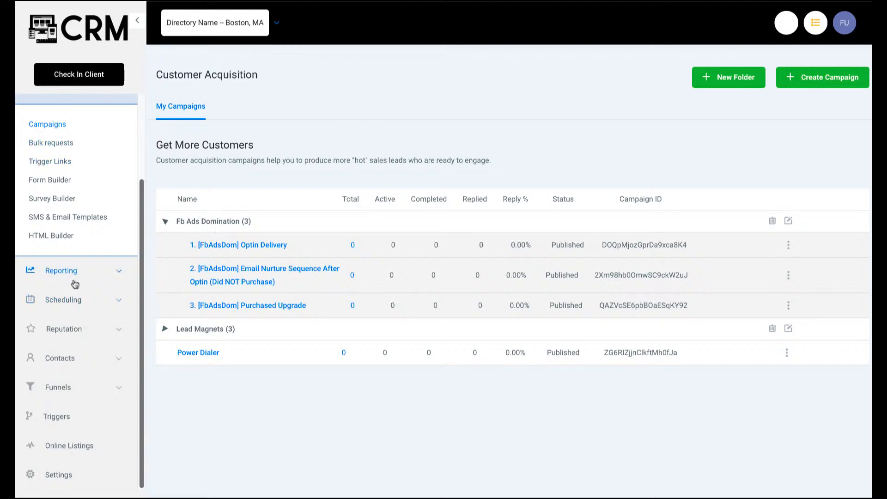
In the contacts list, add the power dialer tag to the third and fourth contacts and refresh the list.
click(77, 365)
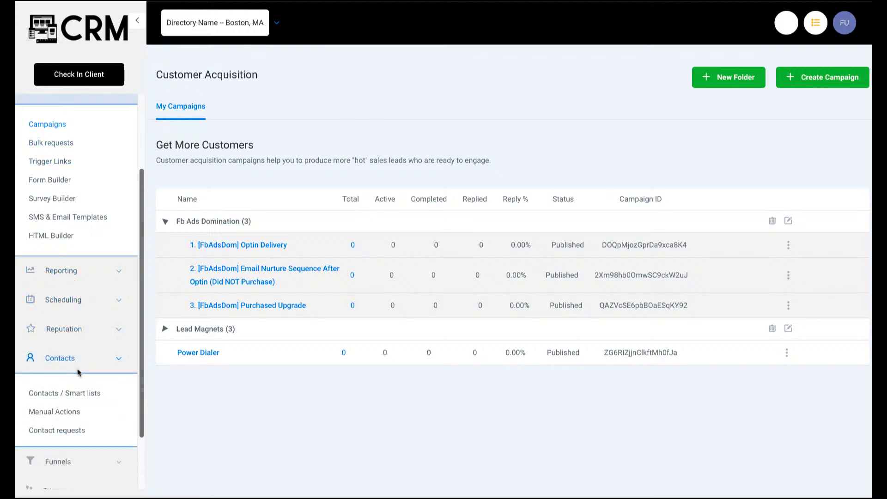
click(62, 393)
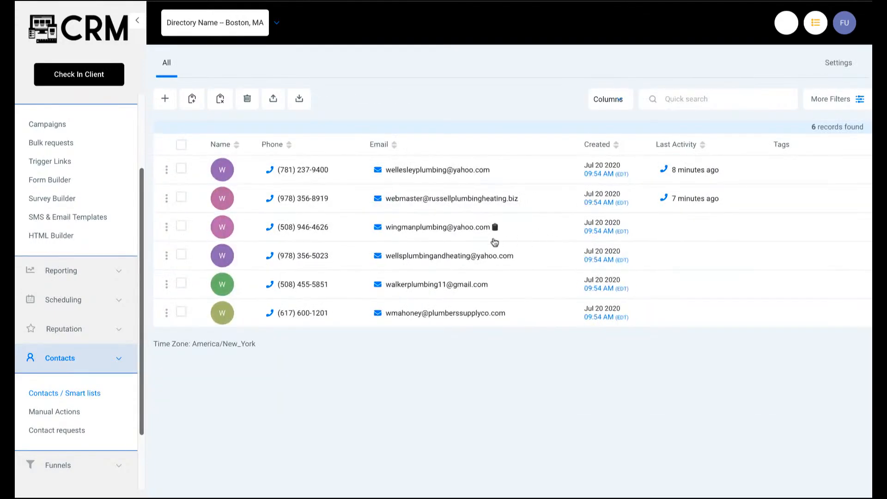
click(180, 229)
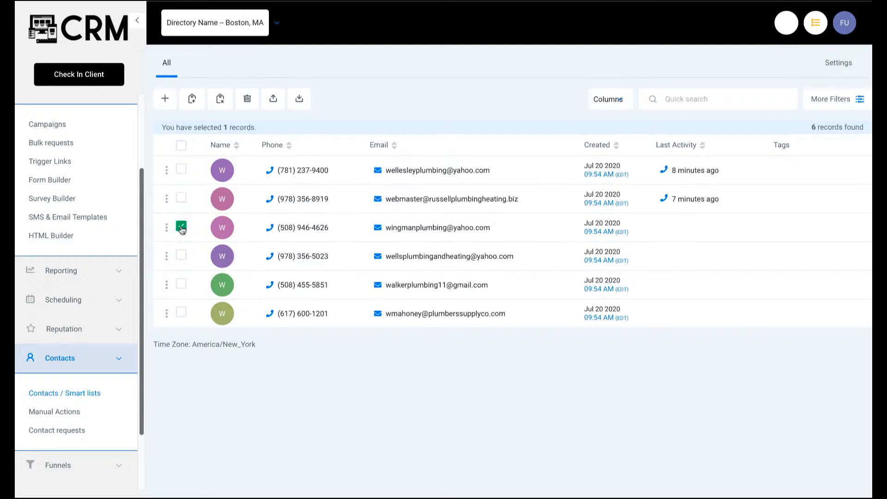
click(181, 255)
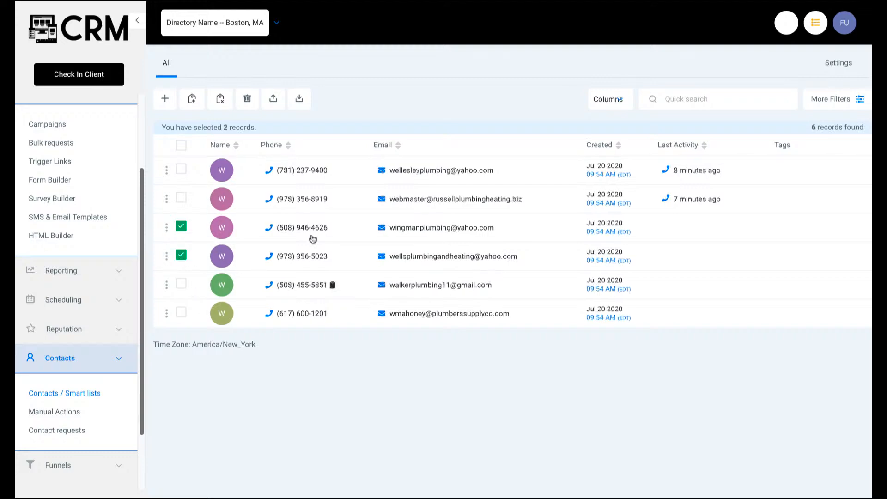
click(195, 102)
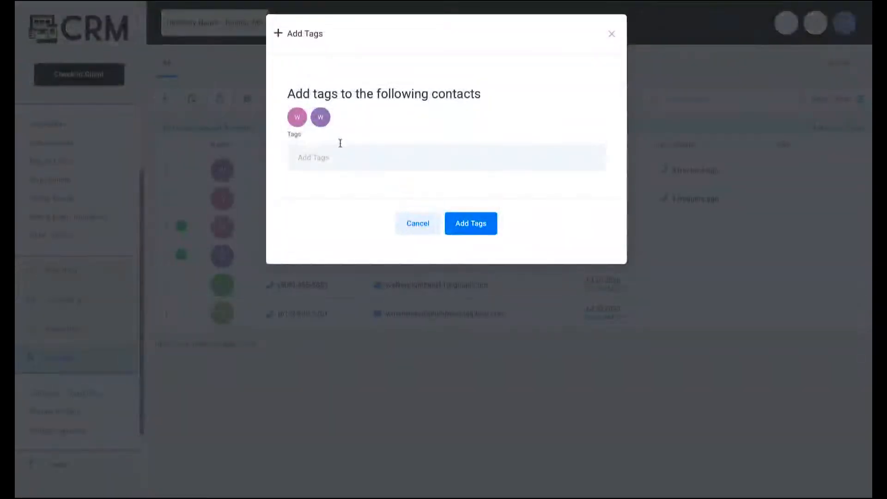
text(power)
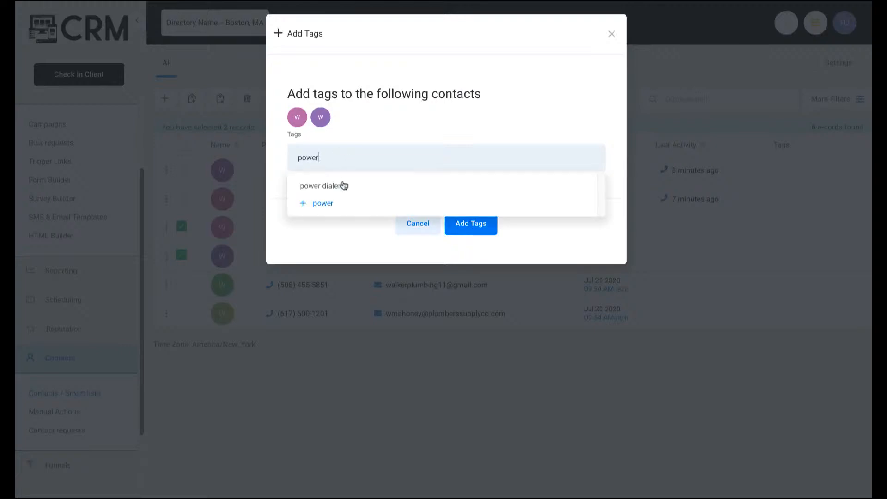
click(335, 186)
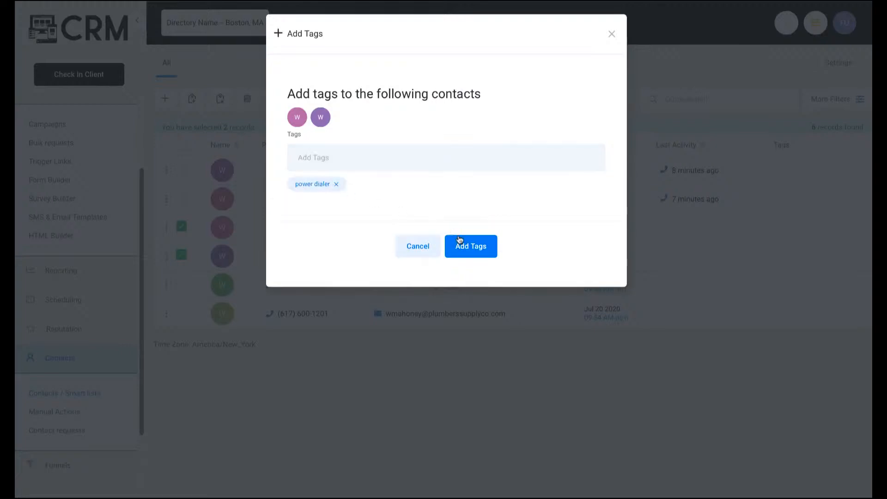
click(478, 250)
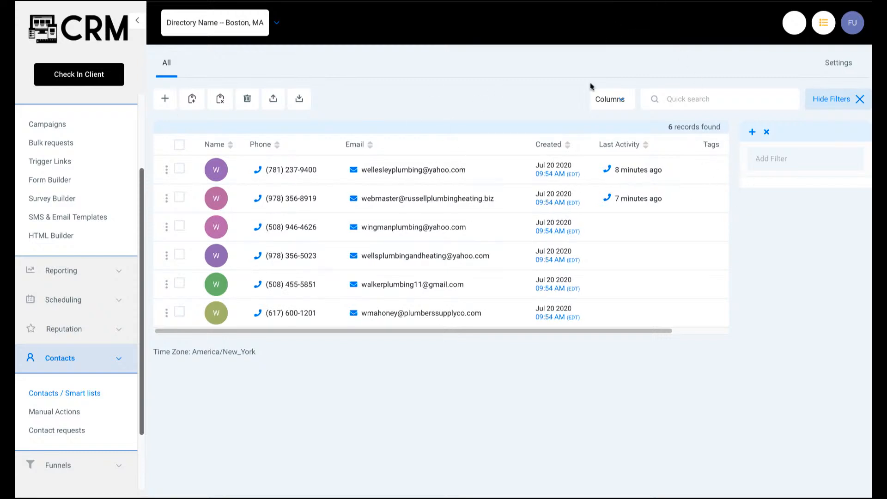
key(super+r)
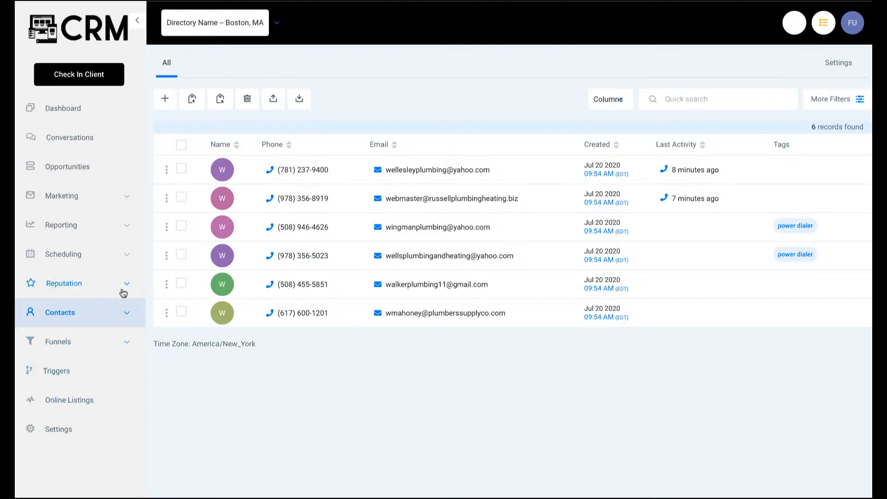
Start calling the pending contacts in Manual Actions and allow the site to use the microphone.
click(127, 317)
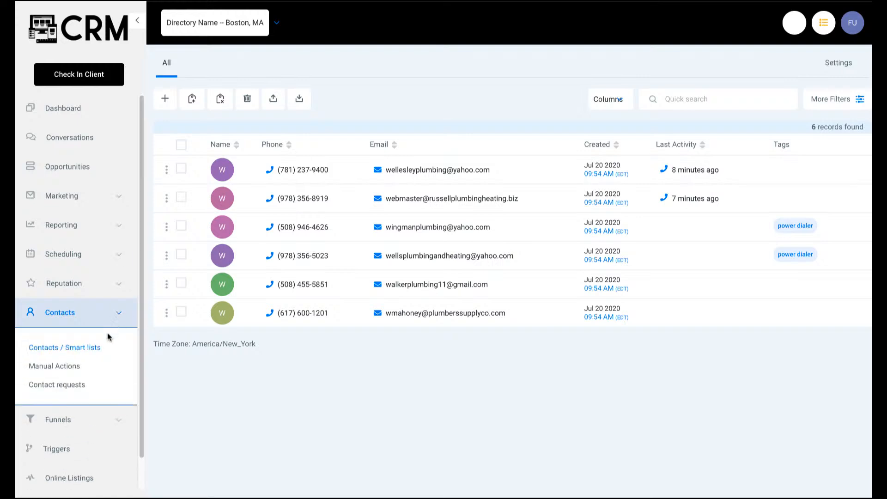
click(70, 371)
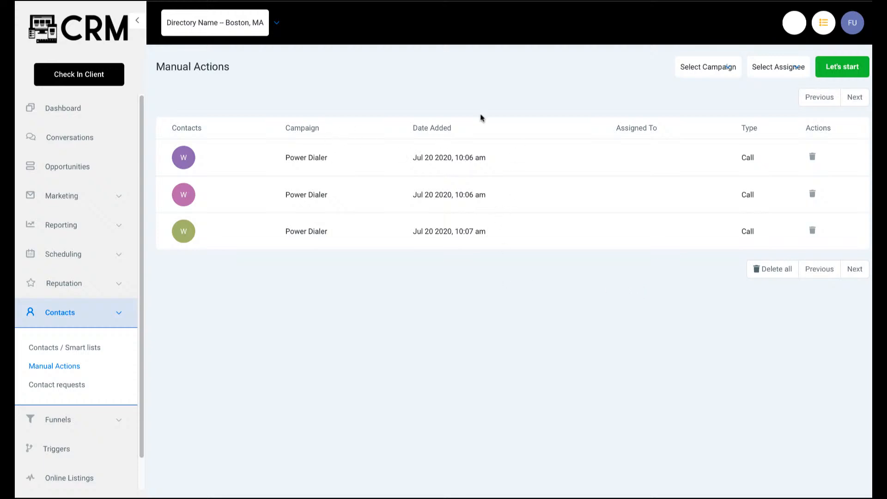
click(842, 68)
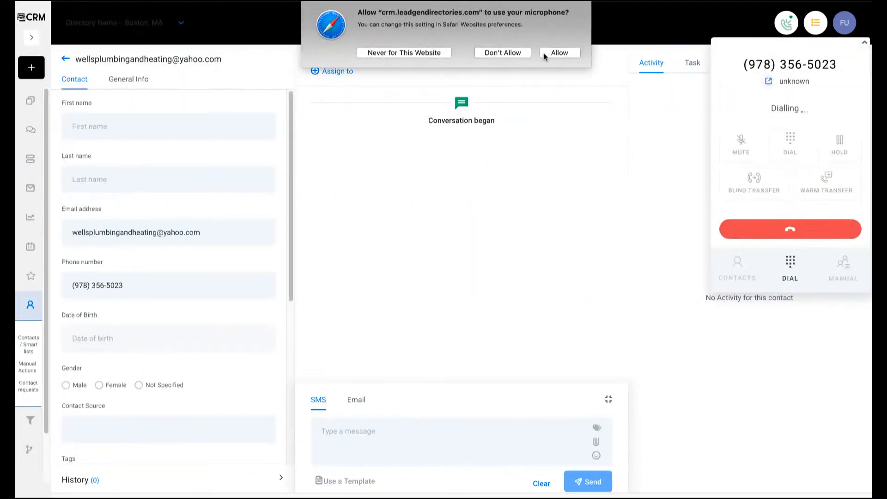
click(560, 55)
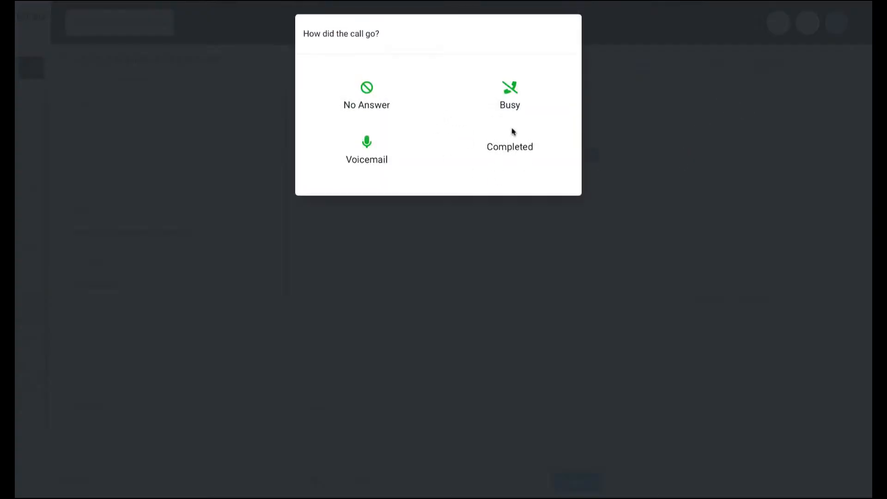
Log the first call's outcome as No Answer and view the contact's notes and tasks.
click(374, 96)
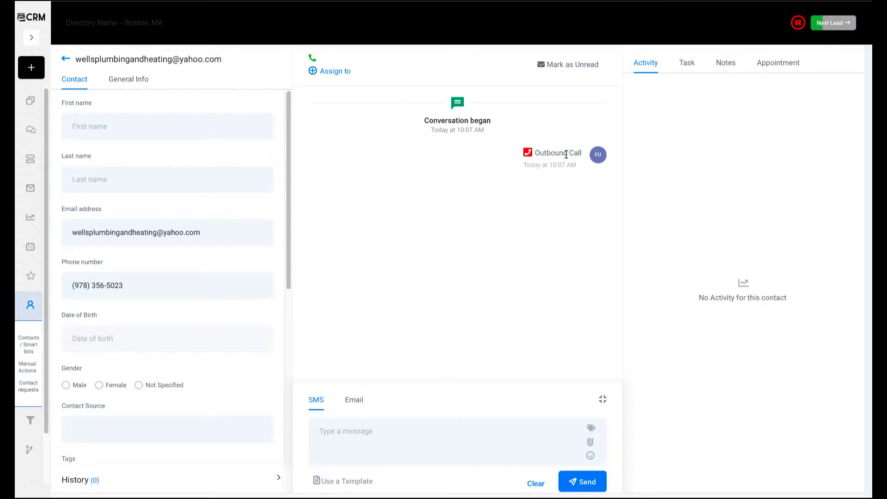
click(723, 70)
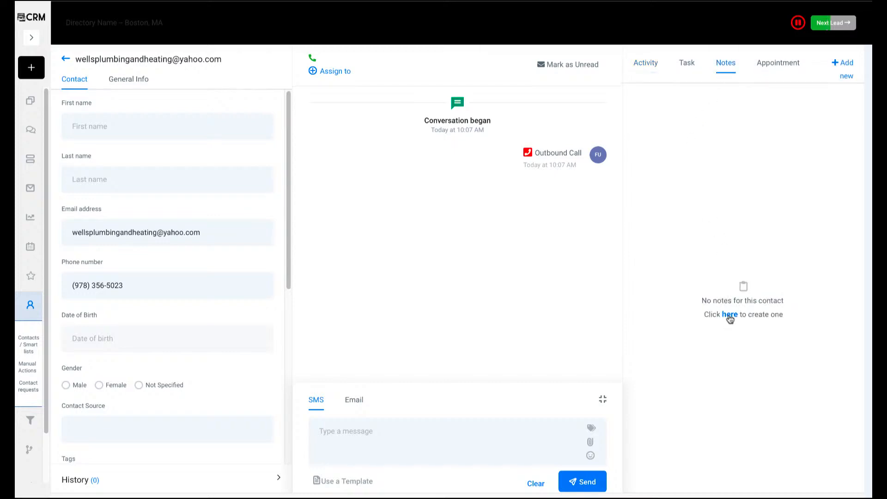
click(690, 68)
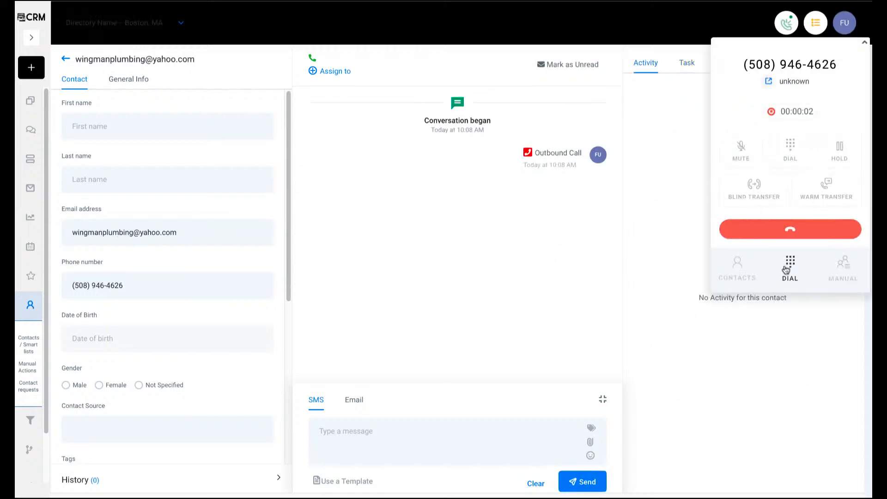
End the second call, log its outcome as Voicemail, and advance to the next lead.
click(793, 230)
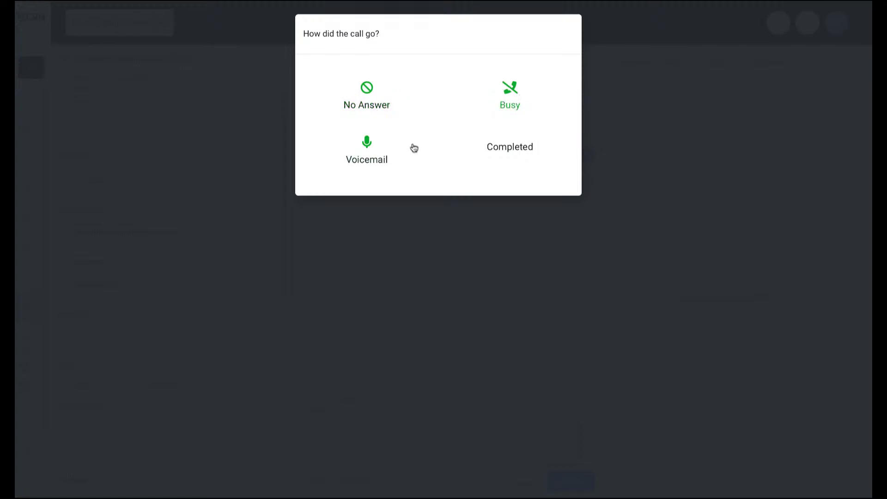
click(368, 147)
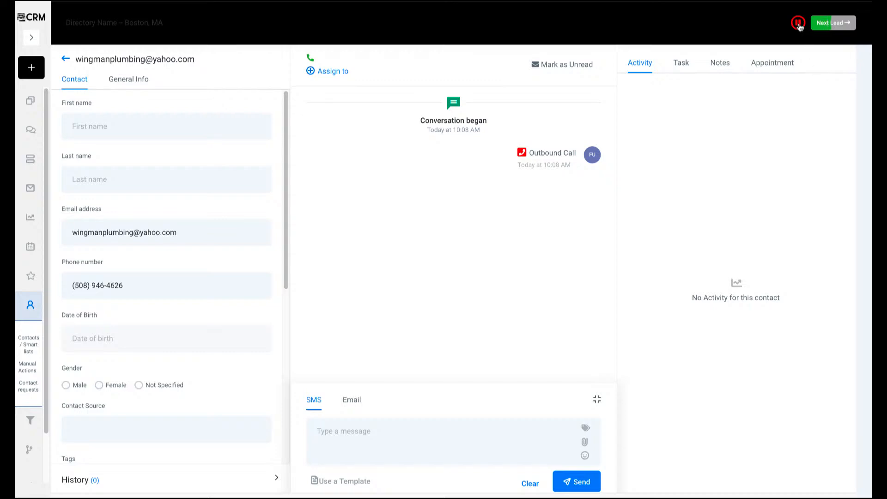
click(829, 24)
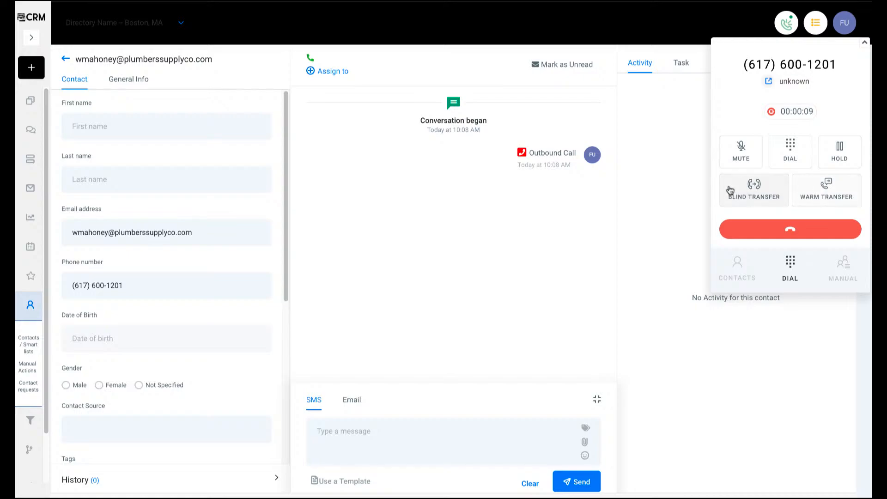
End the calls to the remaining two leads one after the other, logging each outcome as Completed.
click(794, 228)
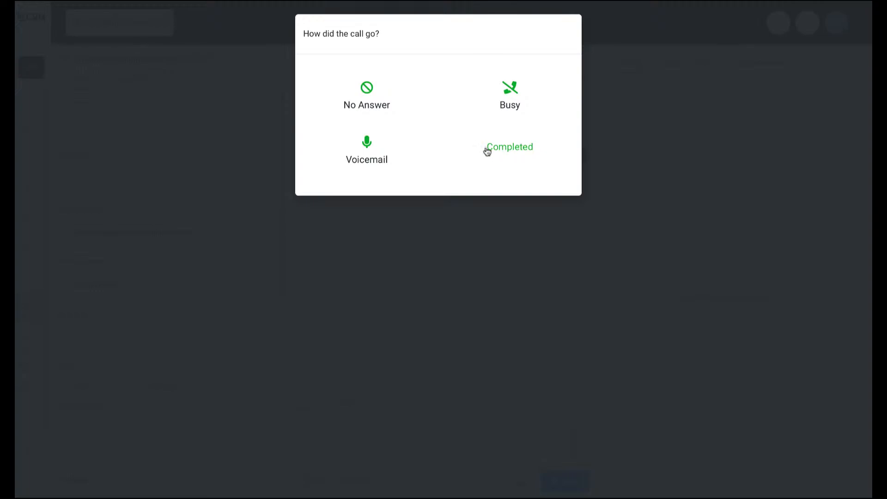
click(510, 152)
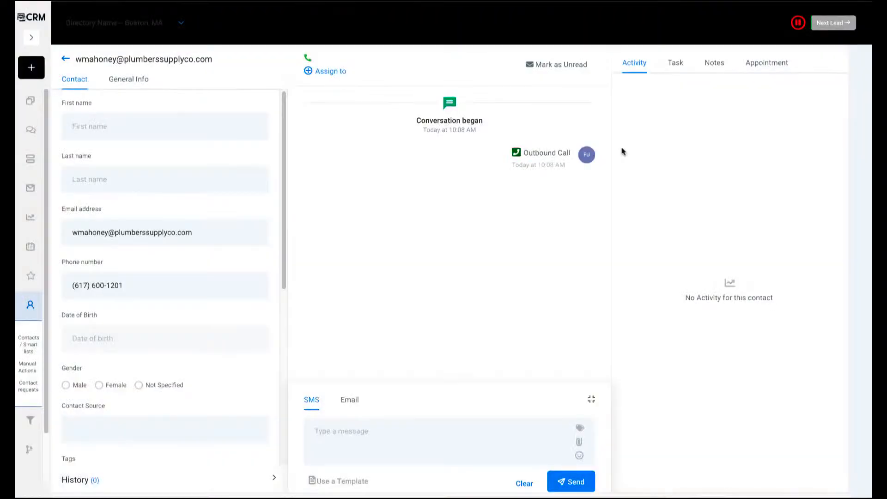
click(832, 24)
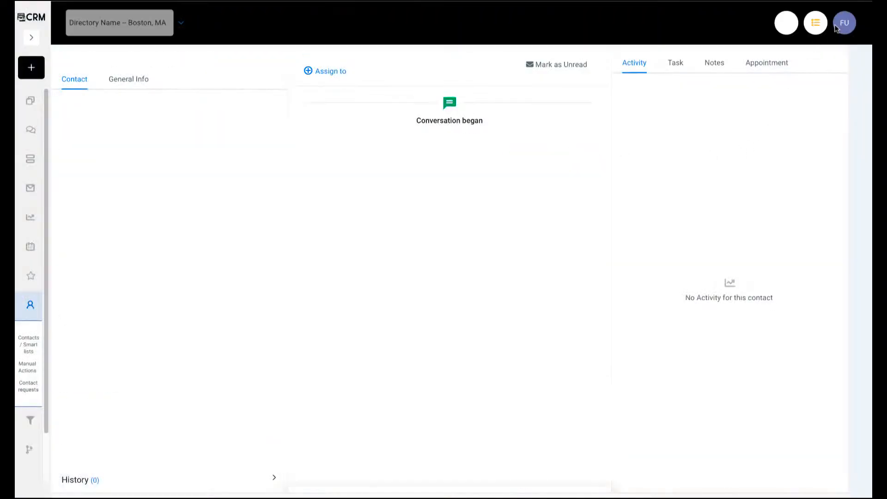
click(745, 223)
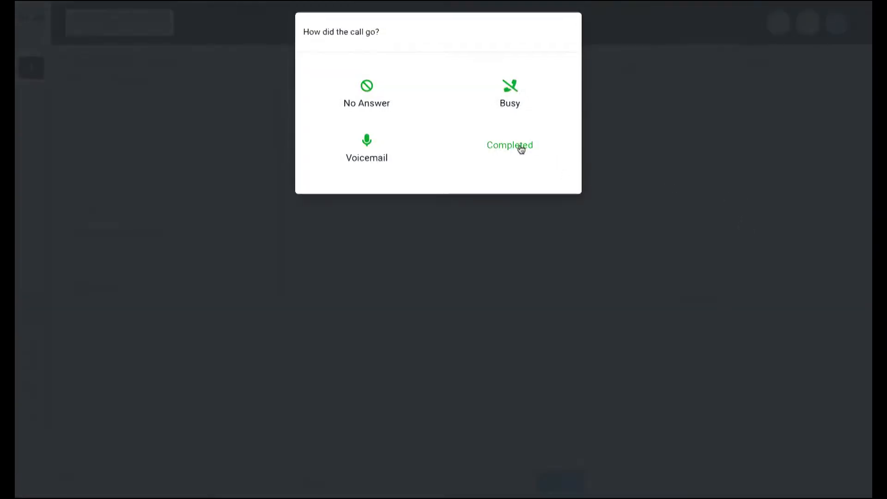
click(521, 147)
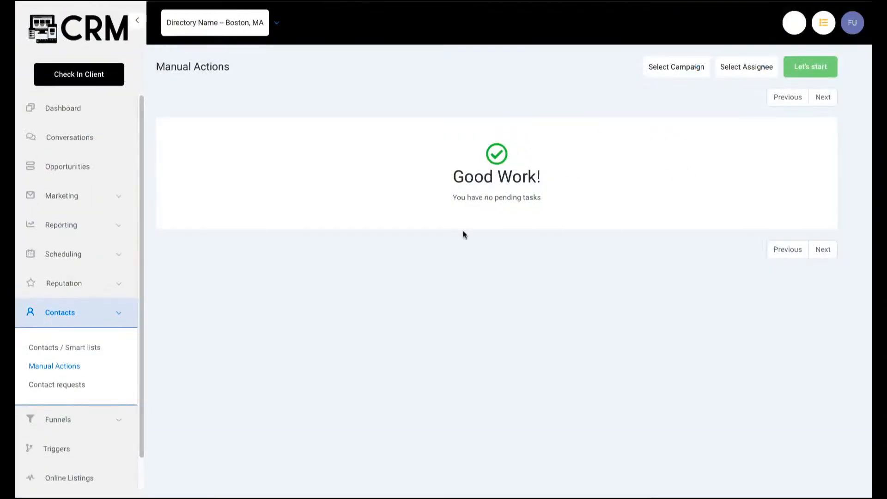